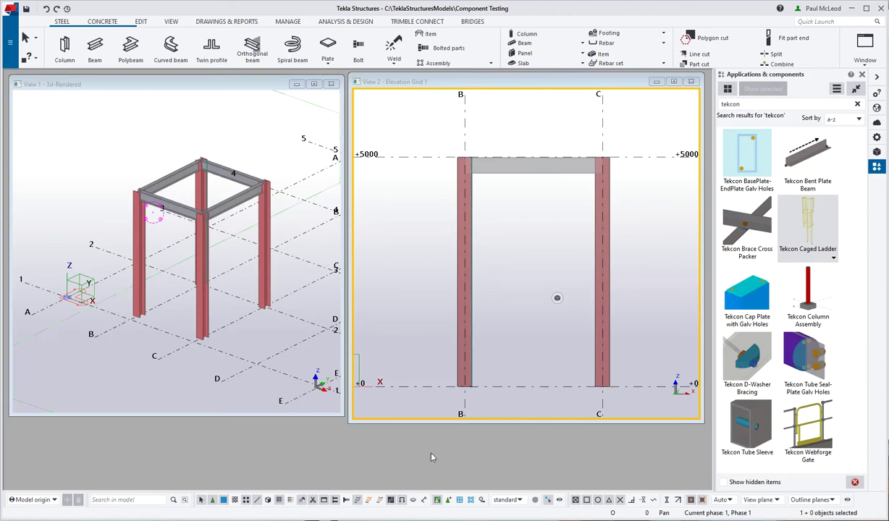
Start the Tekcon Caged Ladder component and review its dimensions, base bracket types and numbering settings, accepting them as they are.
double_click(799, 220)
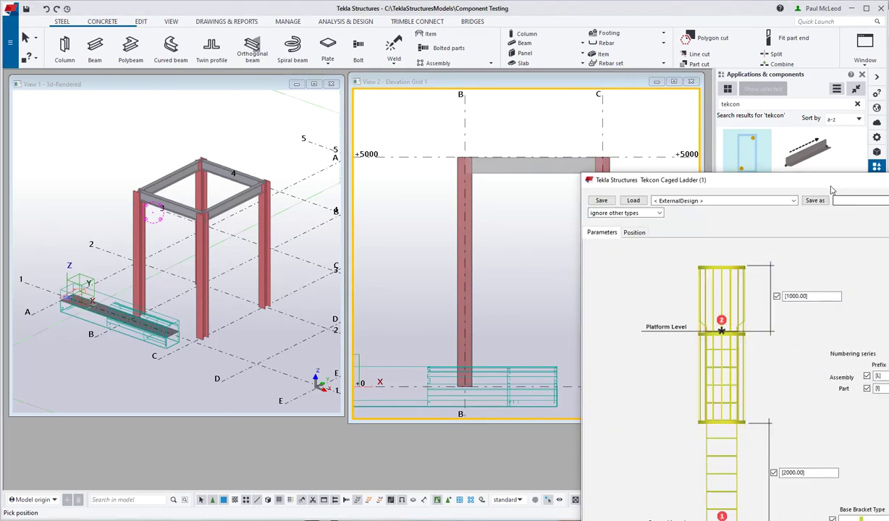
drag(778, 180, 553, 59)
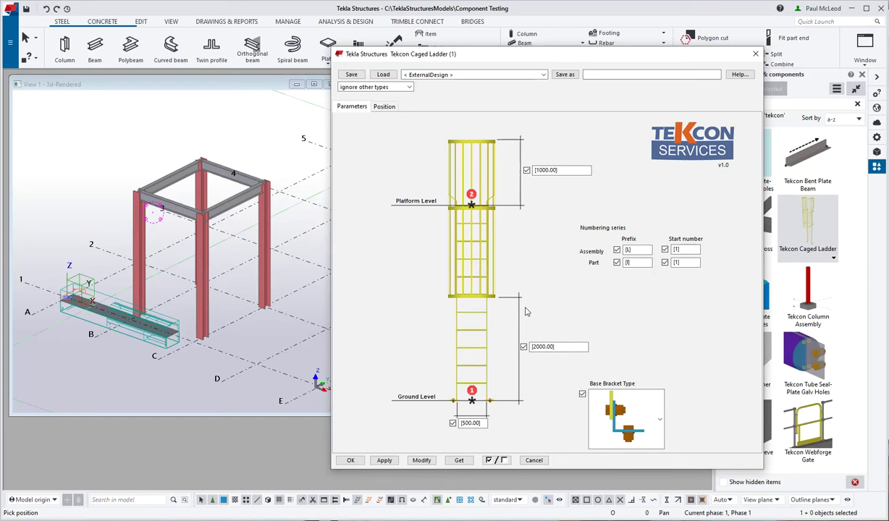
click(660, 411)
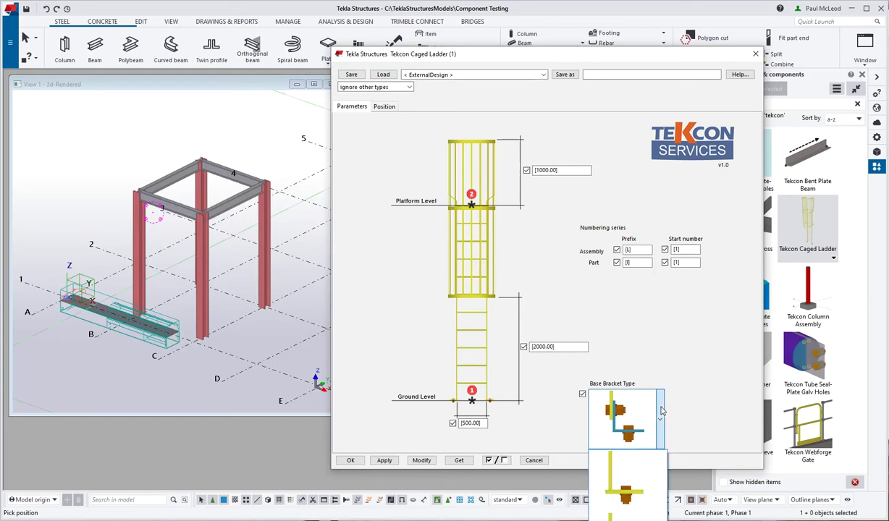
click(661, 411)
drag(605, 56, 598, 23)
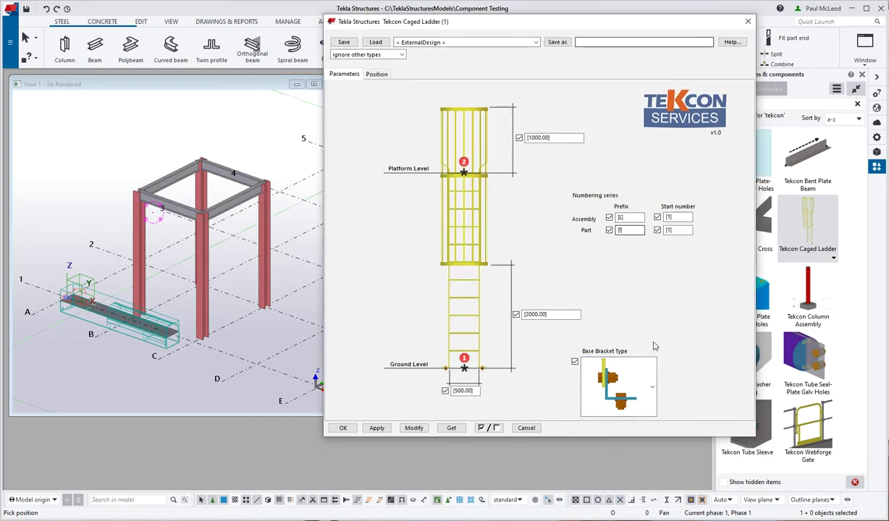
click(655, 382)
click(655, 381)
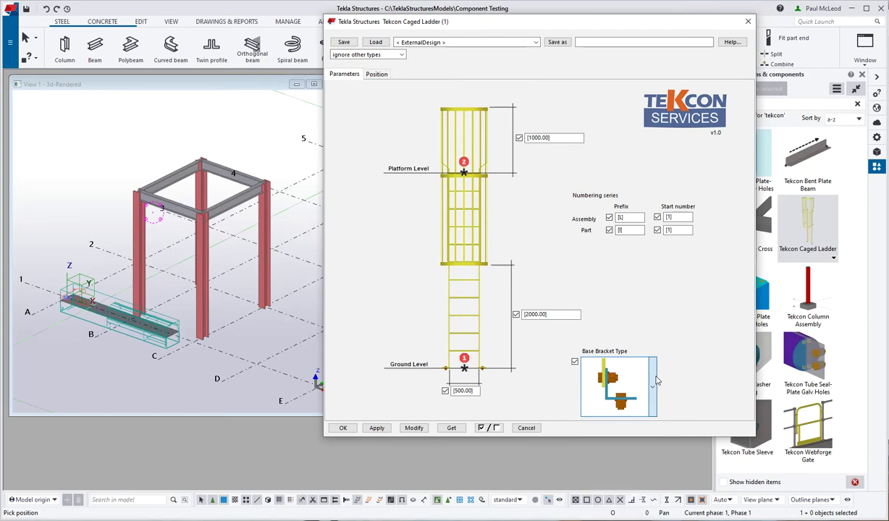
click(640, 216)
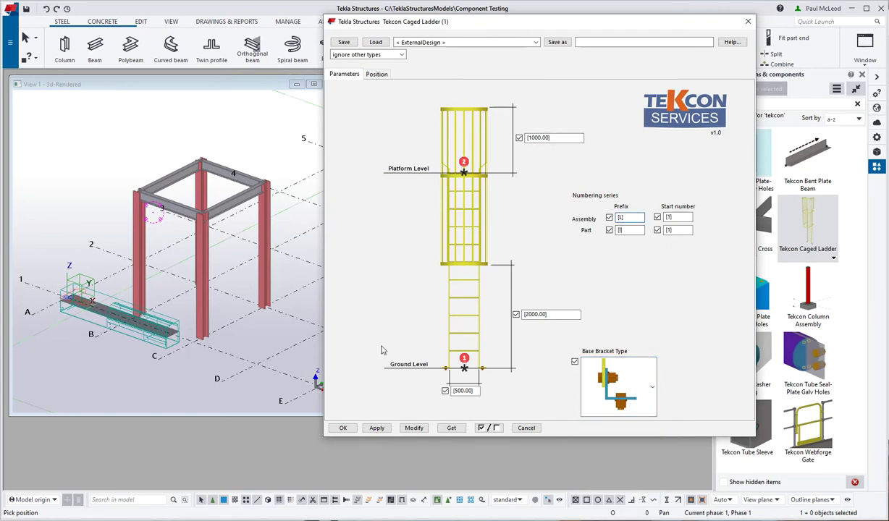
click(343, 429)
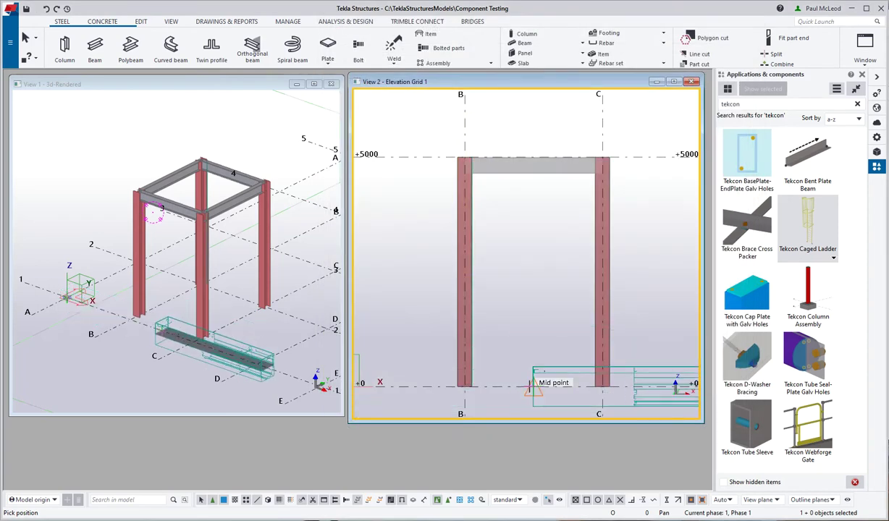
Place the caged ladder midway between grids B and C, from the +0 level up to the beam midpoint at +5000.
click(532, 385)
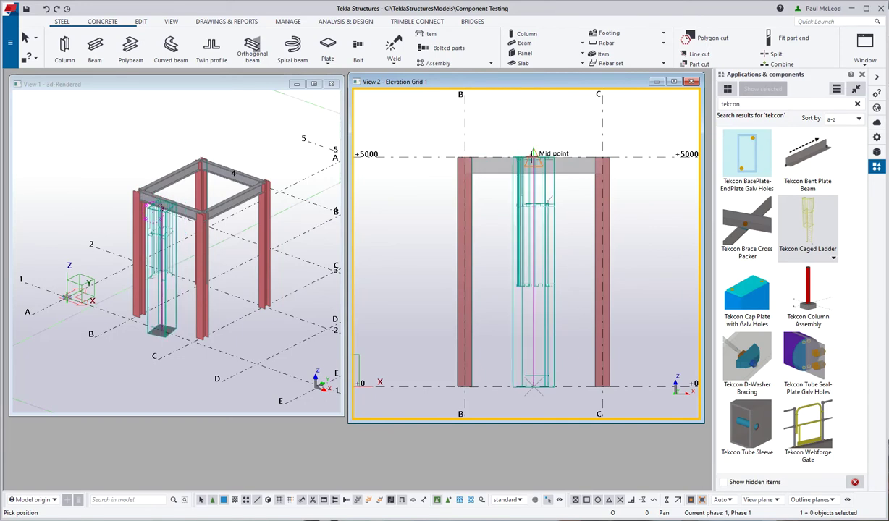
click(533, 153)
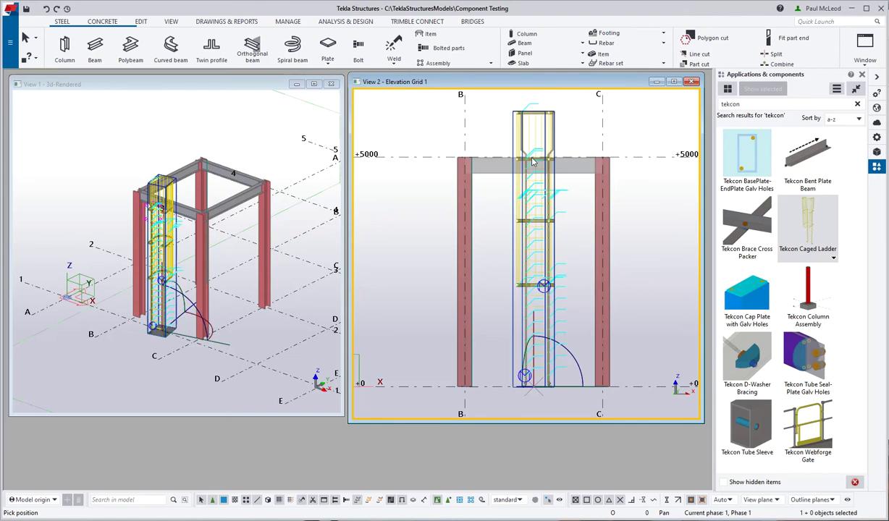
right_click(484, 110)
click(496, 115)
Set the placed ladder's rotation angle to 0 in its position settings and apply the change to the model.
double_click(544, 221)
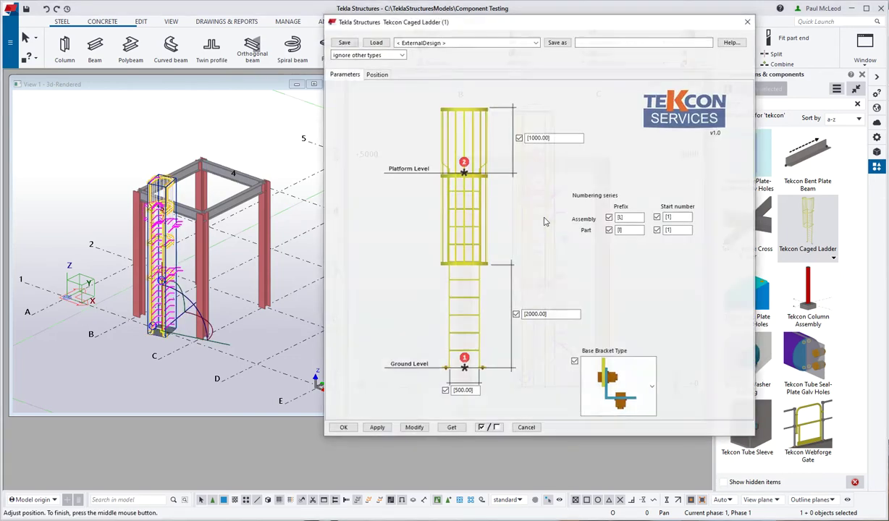
click(370, 74)
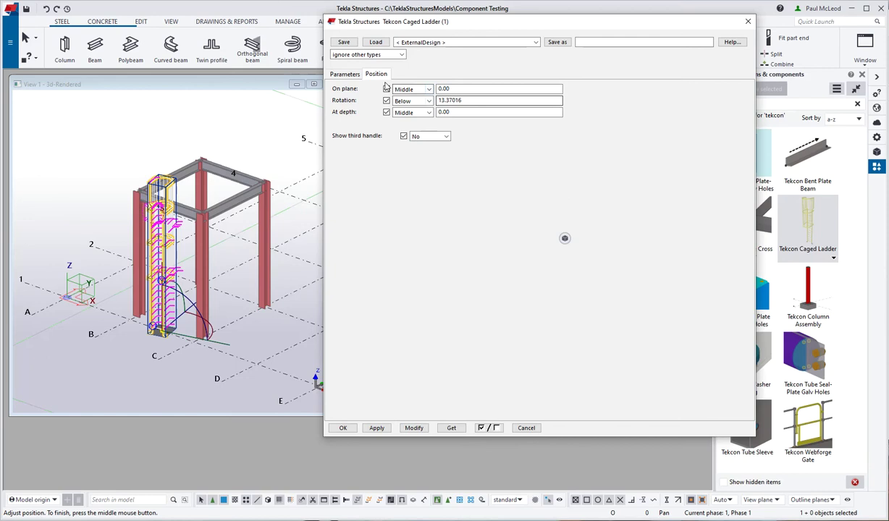
drag(496, 100, 382, 101)
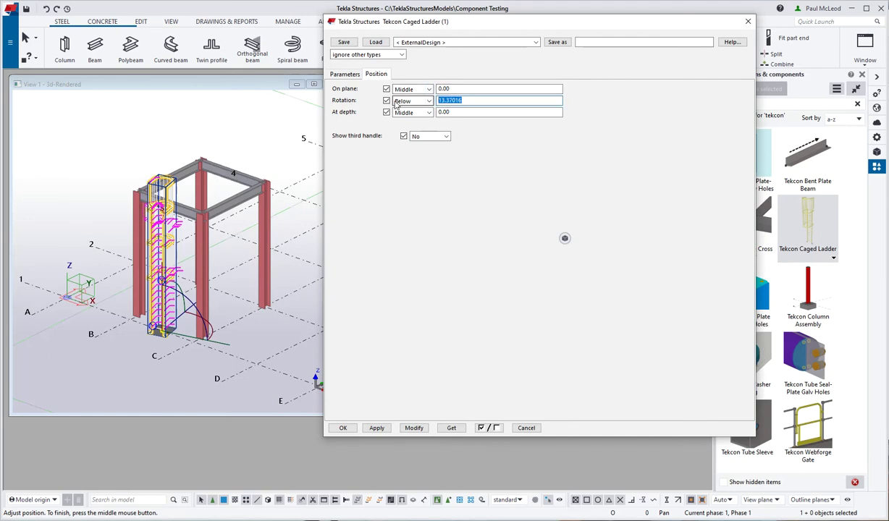
text(0)
click(415, 427)
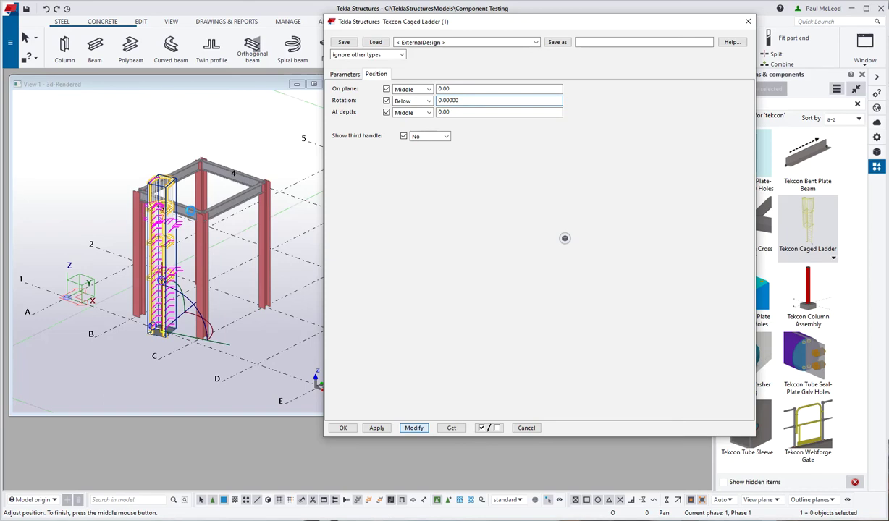
Change the ladder's rotation option to Top, apply it to the selected ladder and close its settings.
click(156, 152)
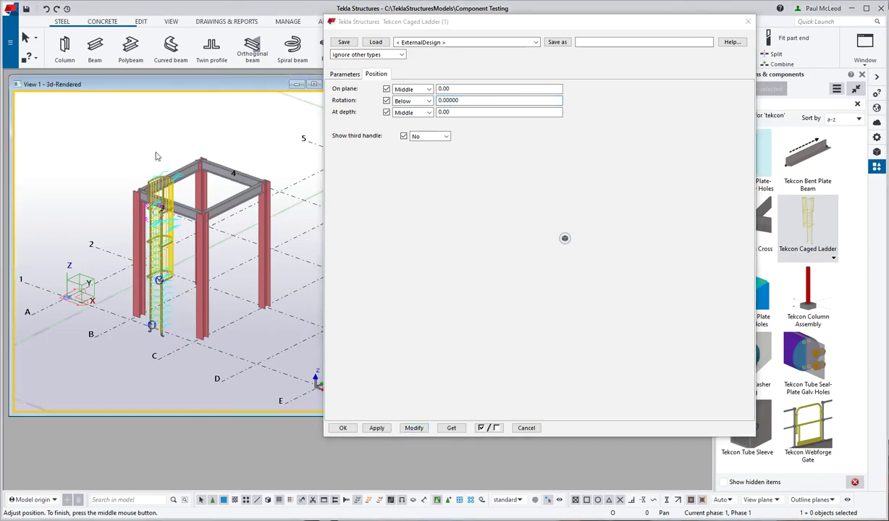
scroll(163, 205, up, 5)
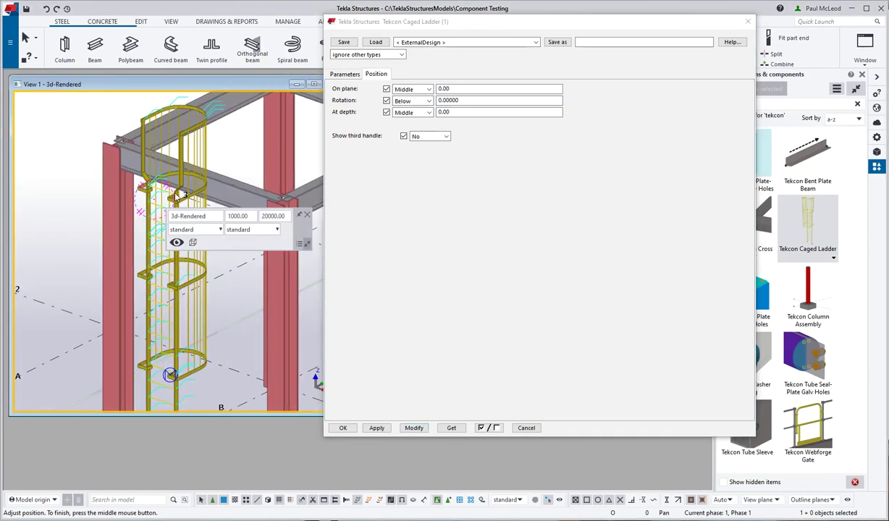
ctrl+middle_drag(176, 195, 209, 217)
click(428, 101)
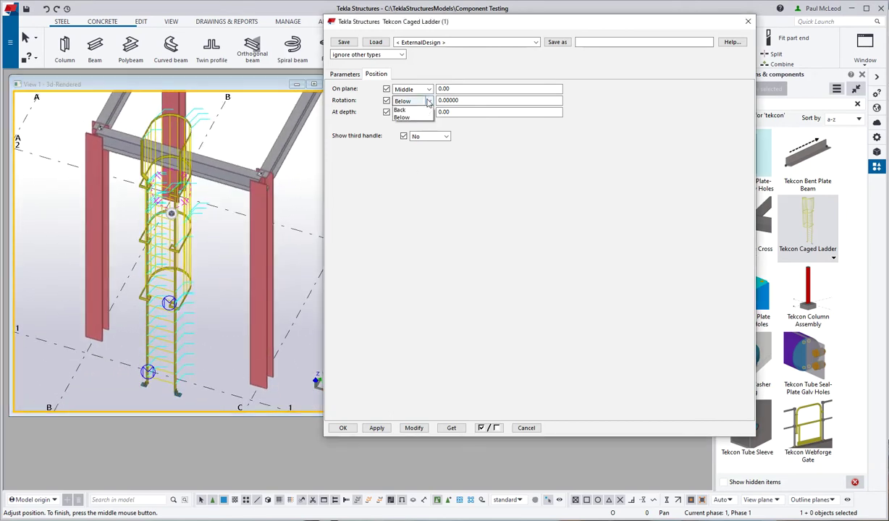
click(403, 112)
click(418, 429)
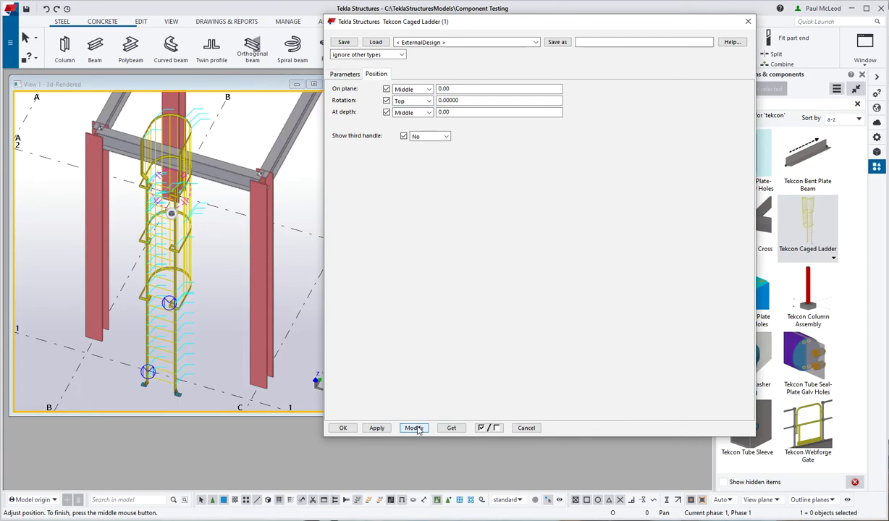
click(167, 334)
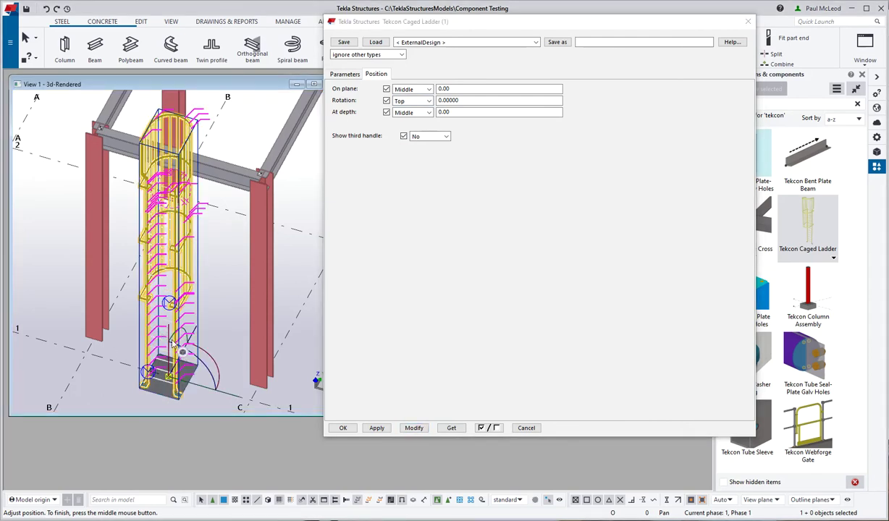
click(414, 434)
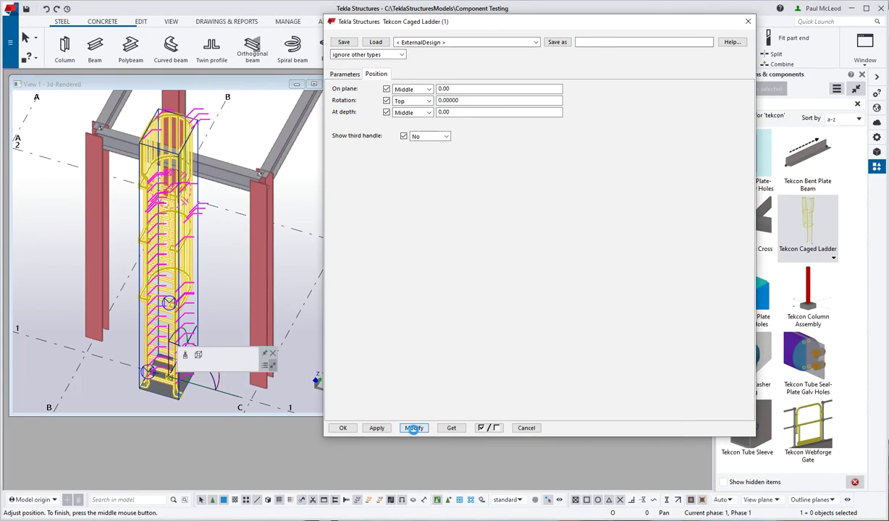
click(413, 427)
click(343, 427)
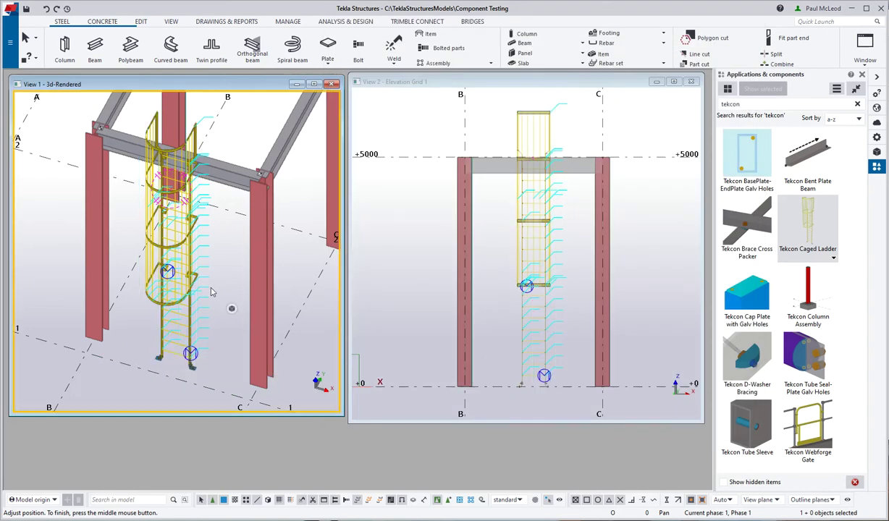
Examine the rotated caged ladder in the 3D view and its base brackets in the elevation view.
ctrl+middle_drag(209, 292, 168, 255)
scroll(170, 254, up, 3)
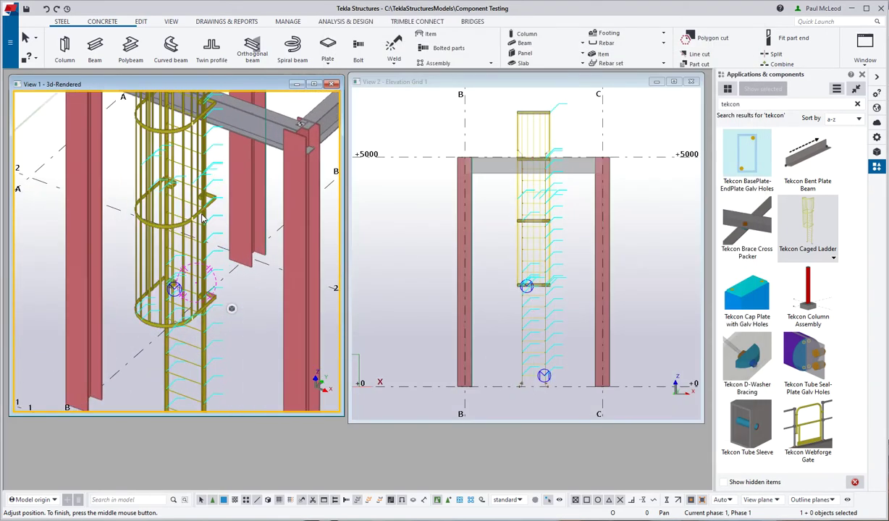
click(203, 216)
scroll(204, 220, down, 5)
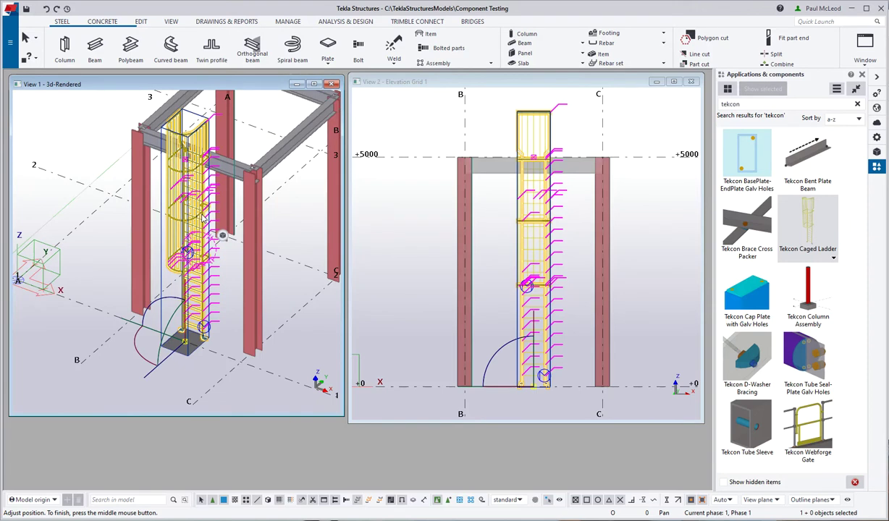
click(577, 251)
scroll(569, 252, up, 2)
middle_drag(557, 260, 550, 265)
scroll(550, 266, down, 1)
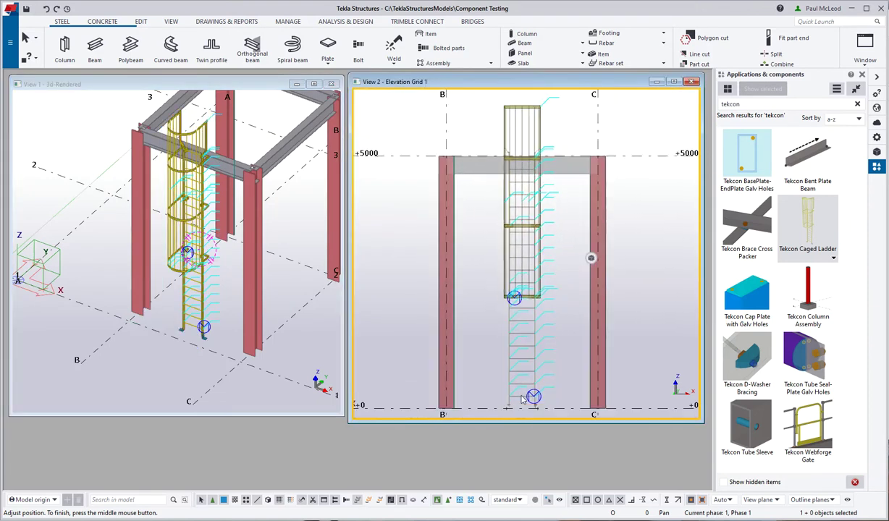
scroll(527, 400, up, 6)
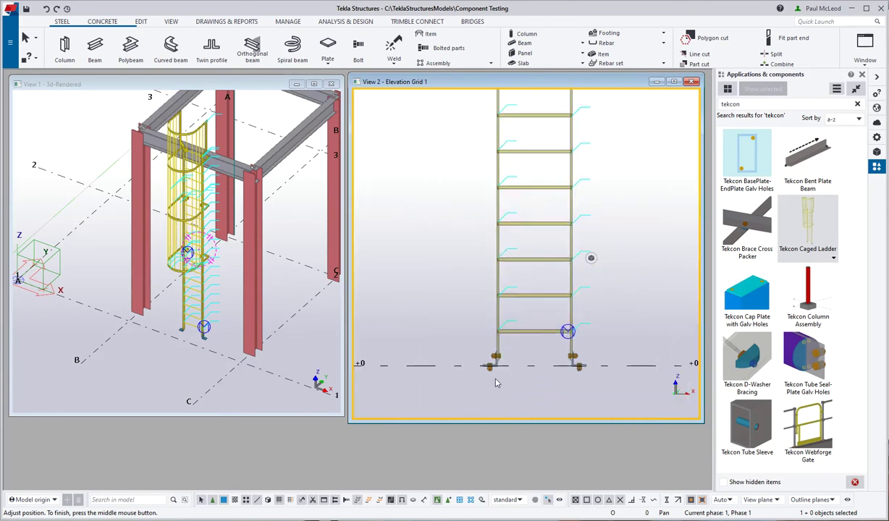
scroll(506, 365, up, 4)
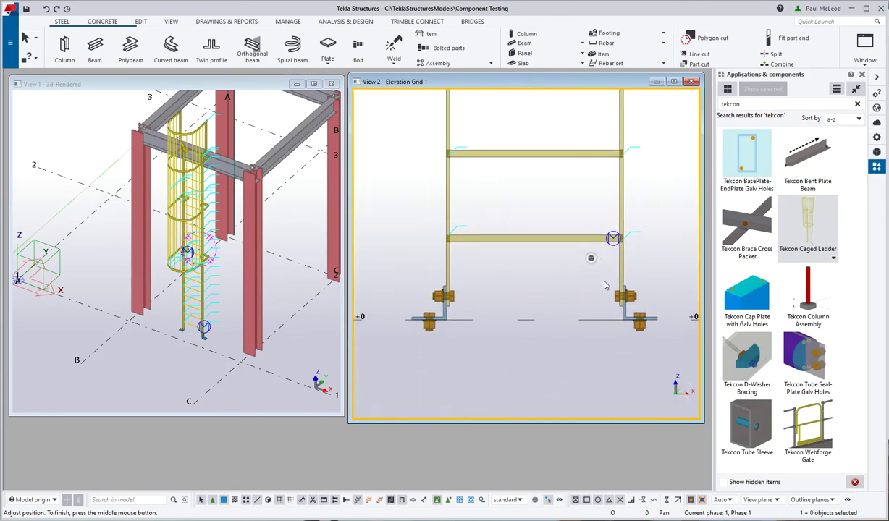
Set the ladder's Base Bracket Type to the flat foot with a single bolt, apply it and inspect the ladder base.
double_click(587, 253)
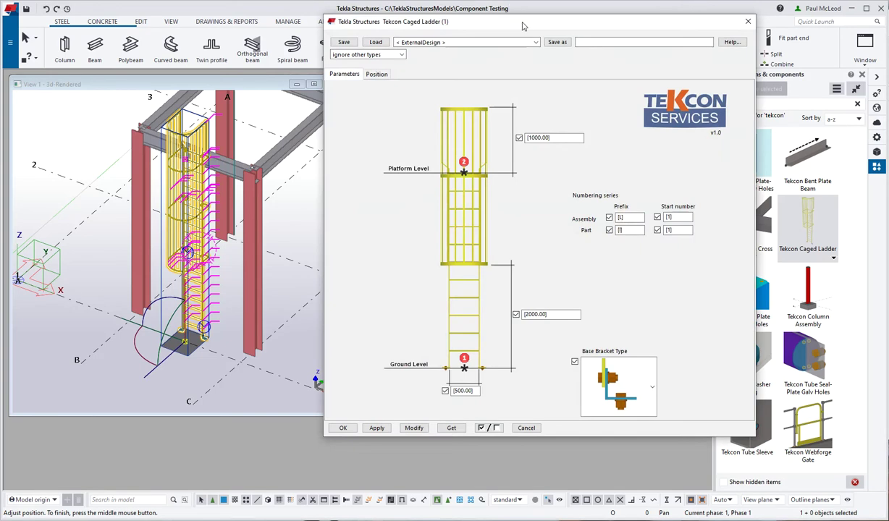
drag(524, 26, 255, 36)
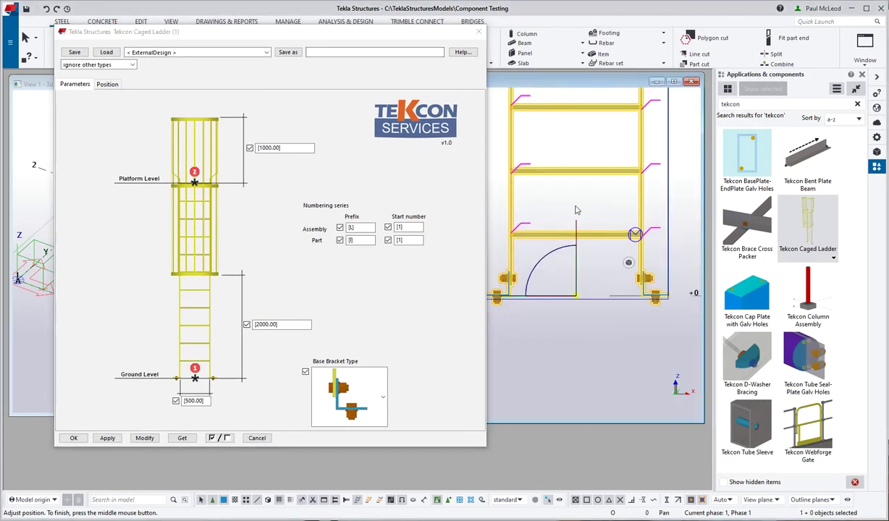
middle_drag(511, 281, 572, 315)
scroll(531, 303, up, 2)
click(382, 393)
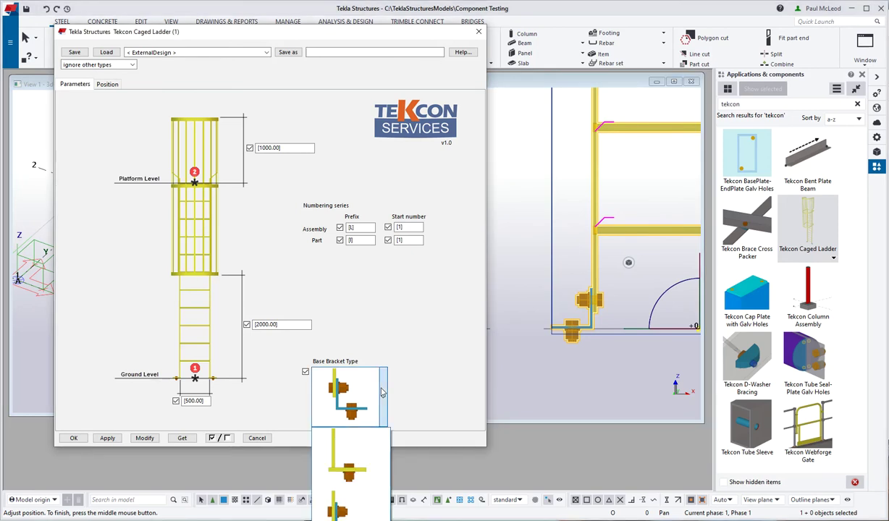
click(346, 467)
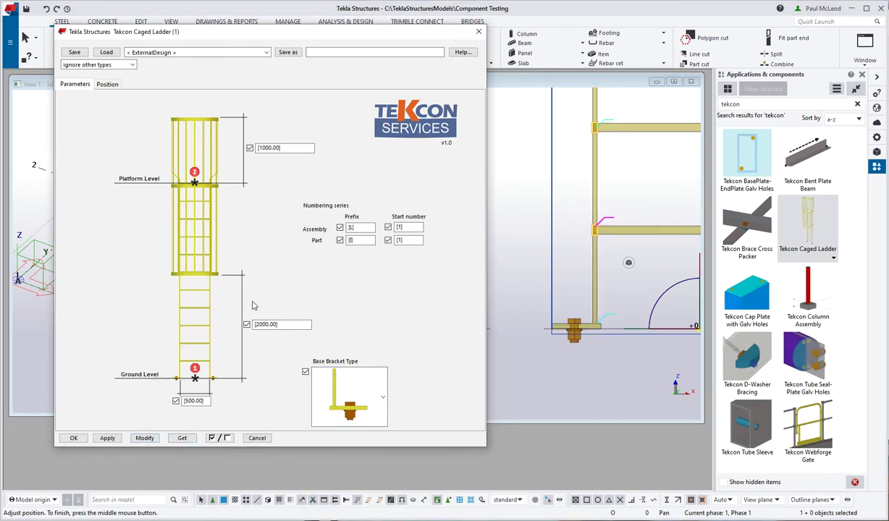
click(594, 313)
scroll(565, 324, up, 2)
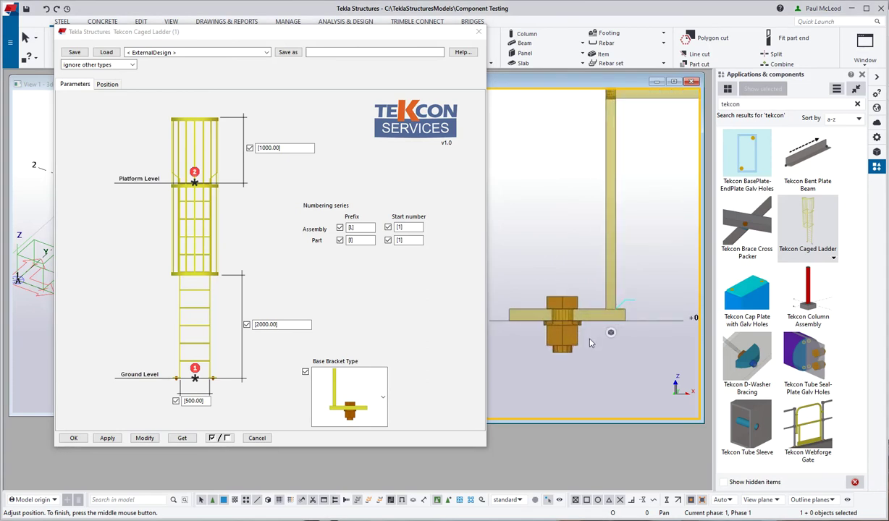
Set the ladder's Base Bracket Type to the bolted angle bracket and apply it to the model.
click(370, 389)
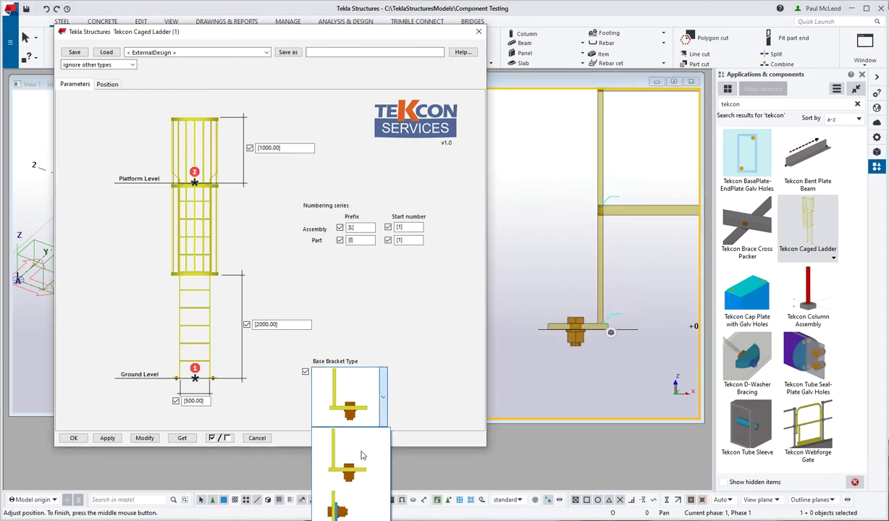
click(347, 436)
click(155, 439)
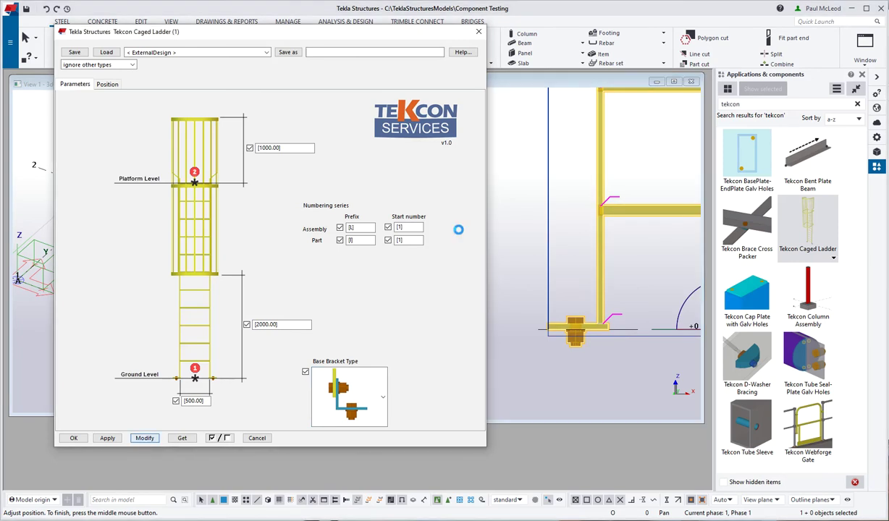
Move the ladder's platform-level reference point straight down by 1000 mm in the elevation view.
click(562, 197)
scroll(565, 194, down, 5)
middle_drag(588, 202, 572, 311)
scroll(582, 257, down, 1)
scroll(588, 227, down, 2)
middle_drag(588, 227, 580, 346)
scroll(579, 235, down, 2)
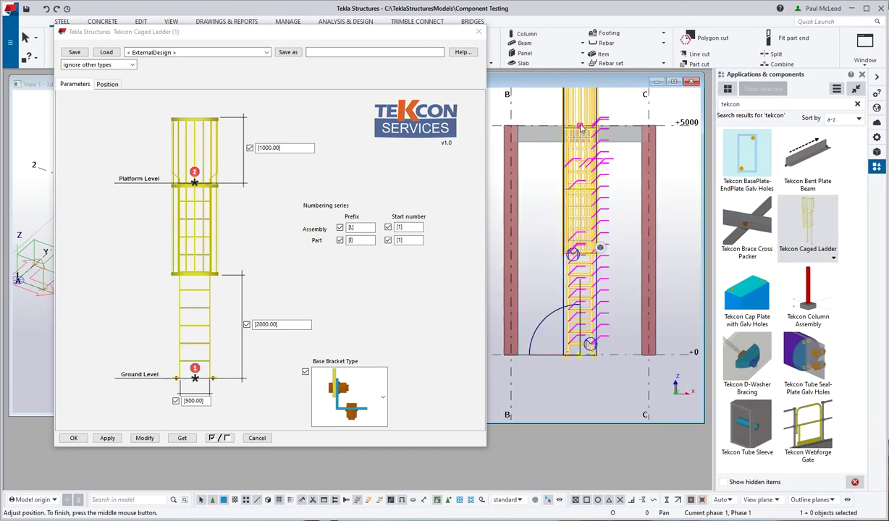
scroll(582, 127, up, 5)
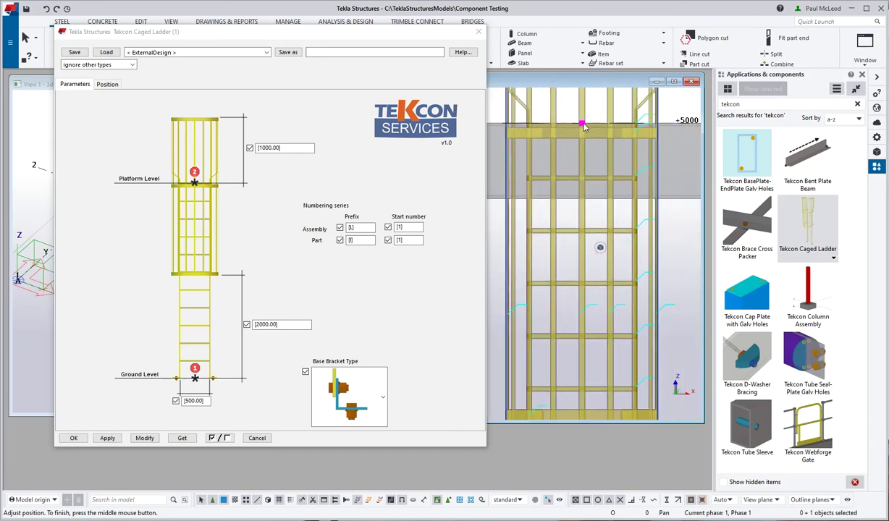
scroll(584, 128, down, 5)
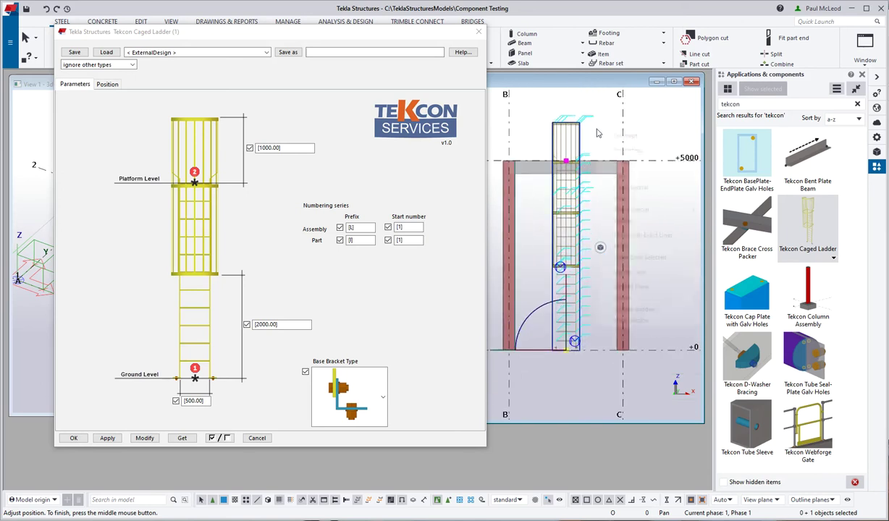
click(608, 197)
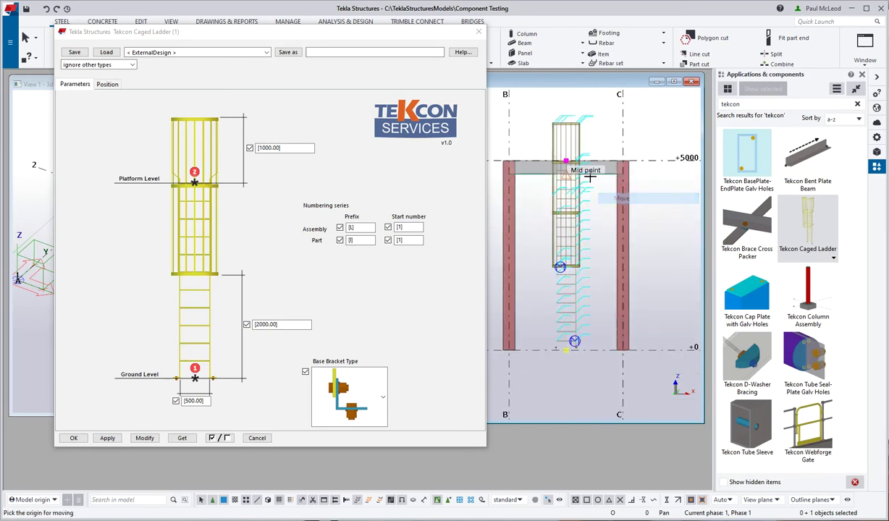
click(587, 175)
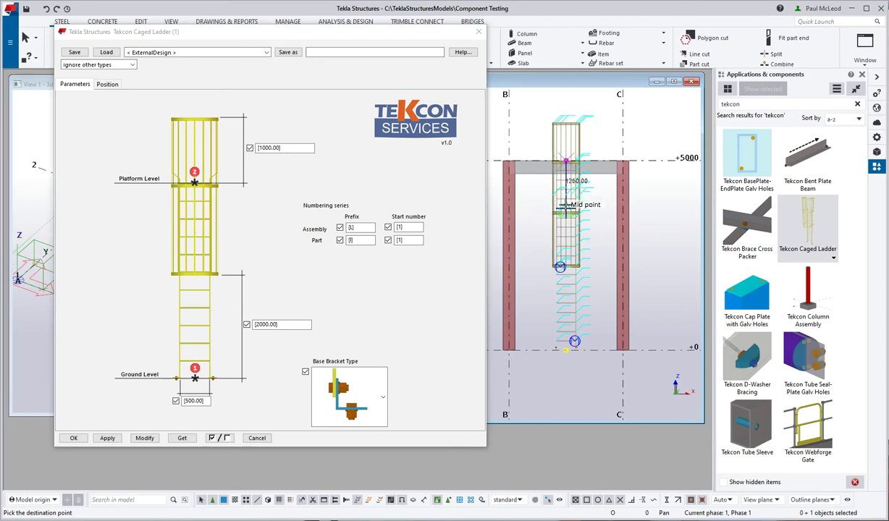
text(1000)
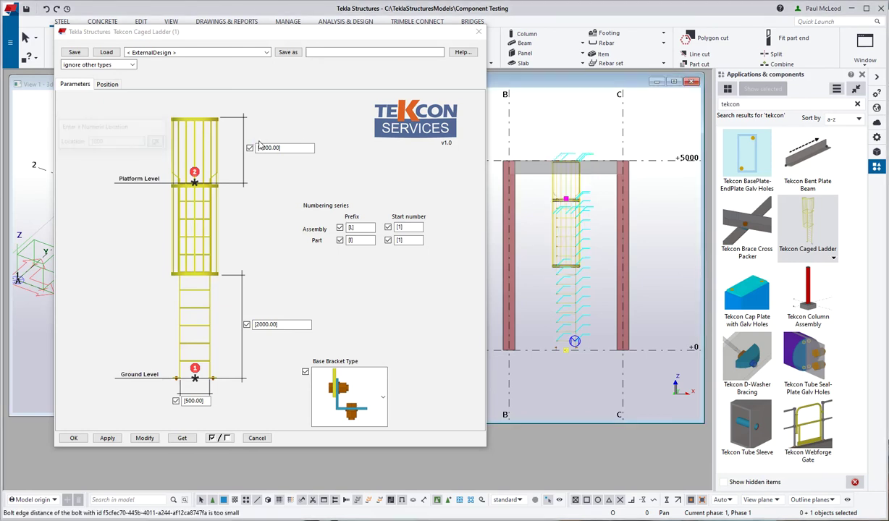
Select the caged ladder and examine its platform-level hoop and rung against the relocated reference point in elevation.
right_click(536, 208)
click(550, 215)
click(578, 208)
scroll(572, 212, up, 3)
middle_drag(572, 212, 577, 187)
scroll(577, 190, down, 2)
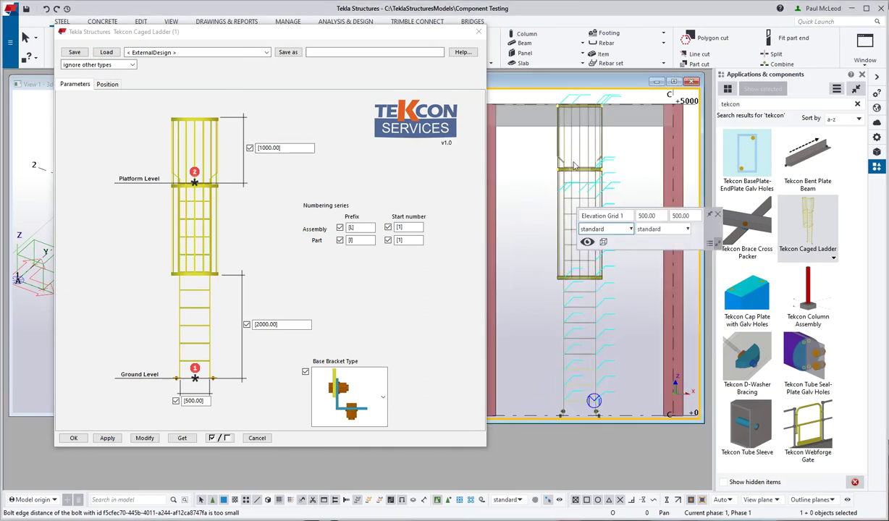
scroll(574, 179, up, 5)
scroll(574, 179, up, 3)
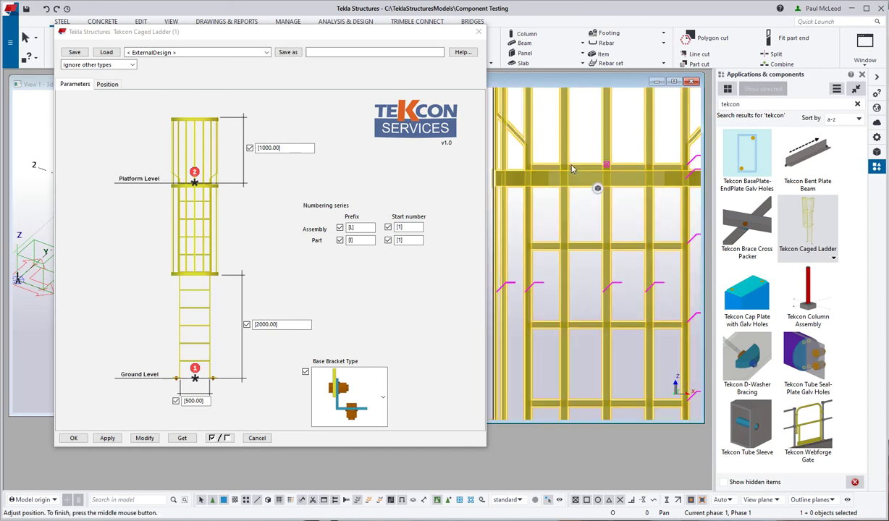
scroll(550, 174, down, 2)
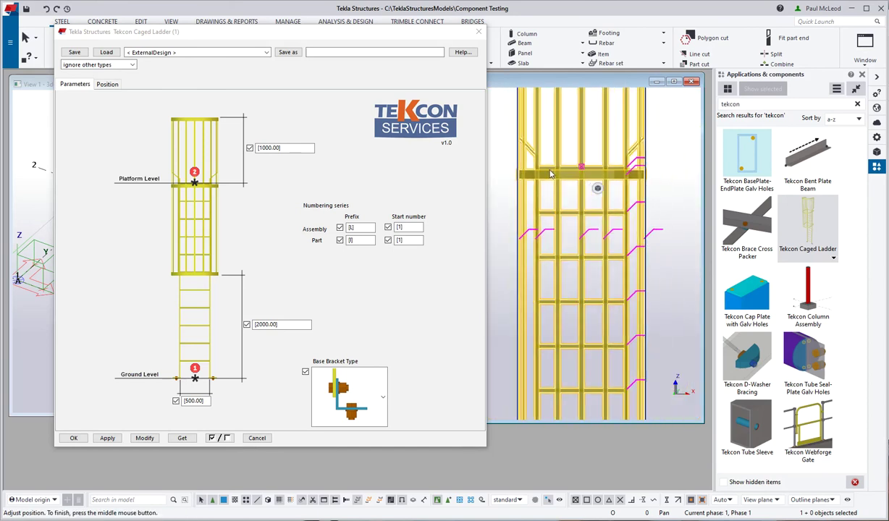
scroll(589, 175, down, 3)
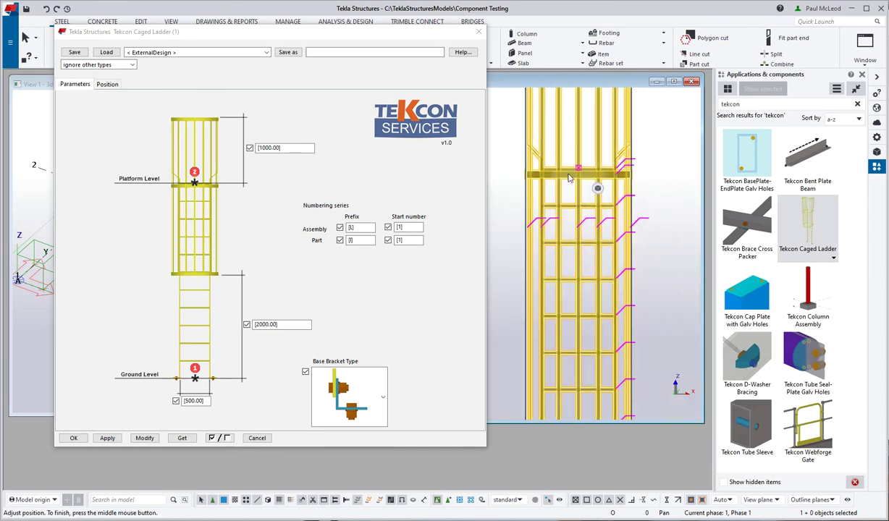
scroll(613, 197, down, 2)
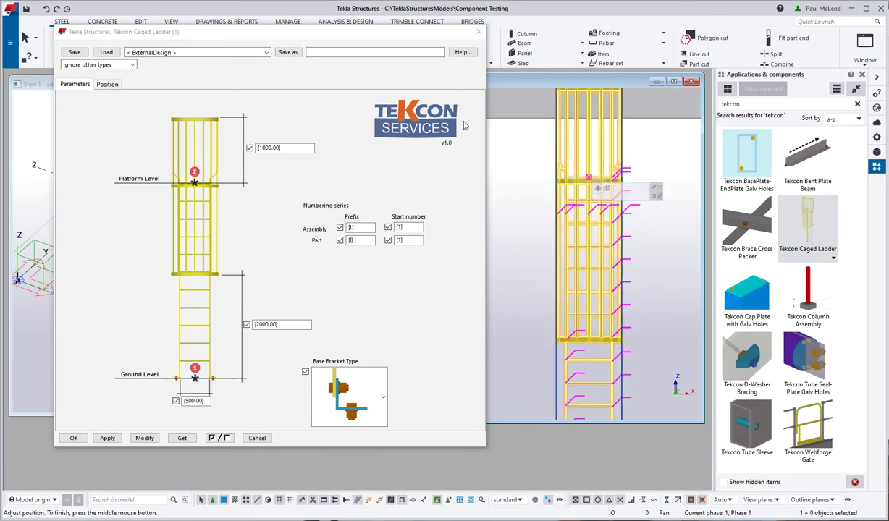
Close the ladder's settings and examine the rungs and platform-level hoop from the climbing side in 3D.
click(478, 31)
scroll(194, 209, up, 2)
scroll(192, 208, up, 6)
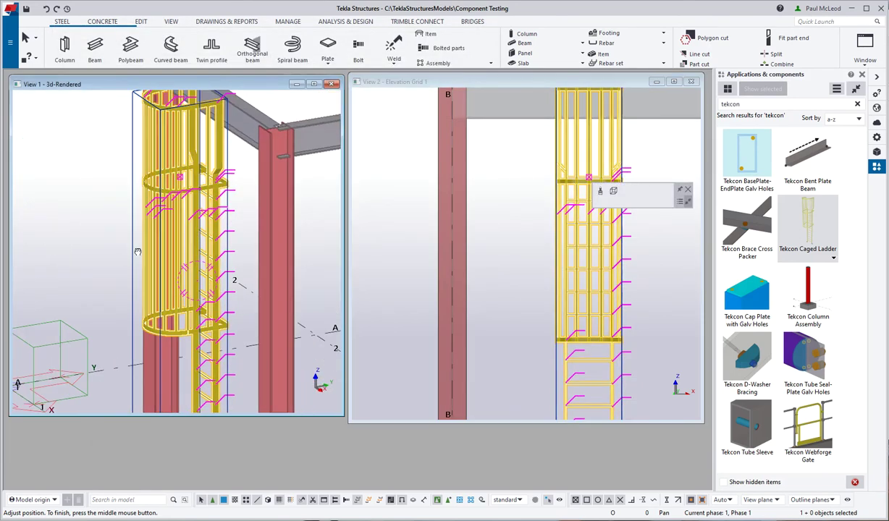
scroll(204, 292, up, 8)
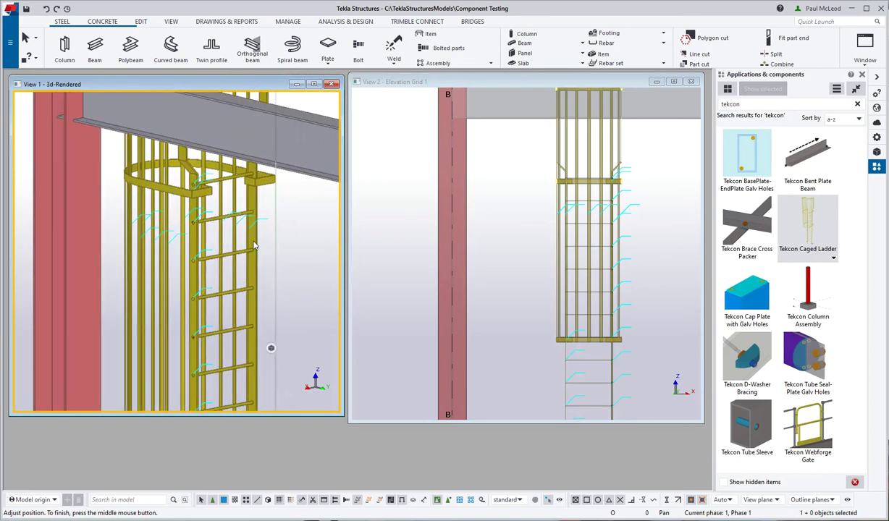
scroll(236, 178, down, 8)
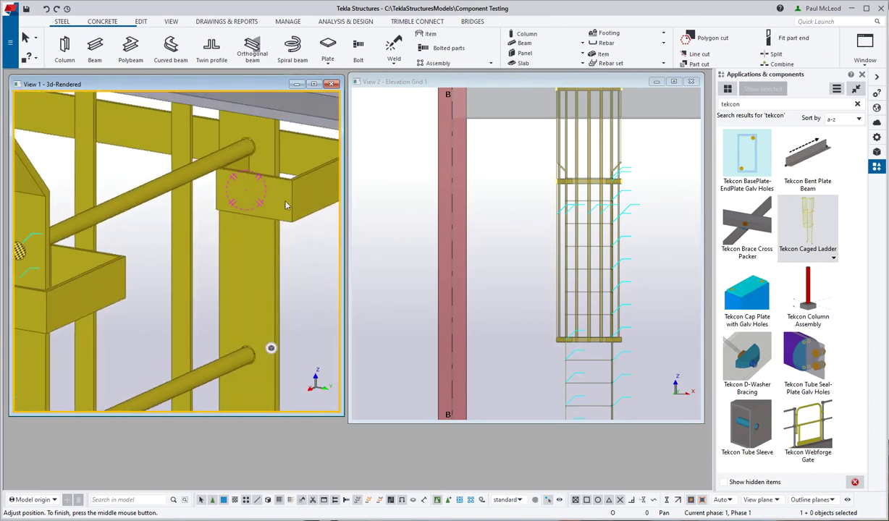
scroll(274, 216, down, 5)
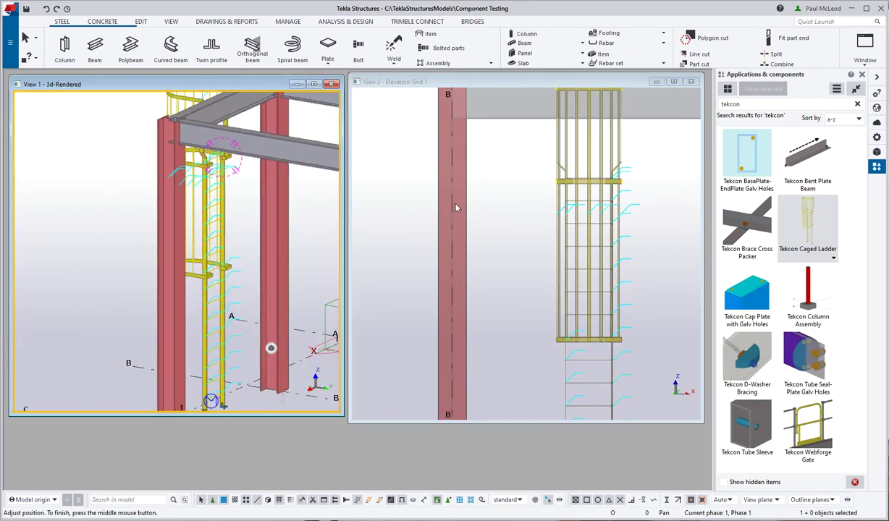
Set the ladder's cage height above platform level to 1500 mm and apply it to the model.
scroll(572, 205, down, 4)
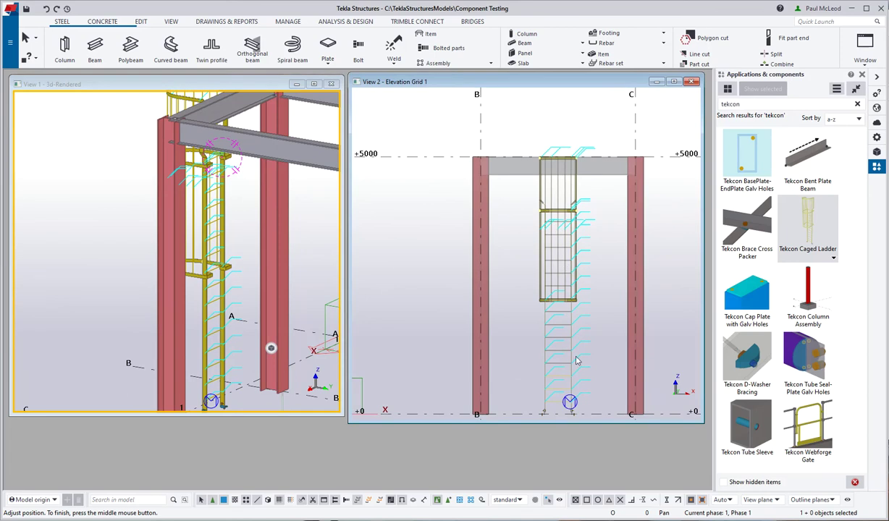
scroll(580, 351, up, 2)
double_click(575, 347)
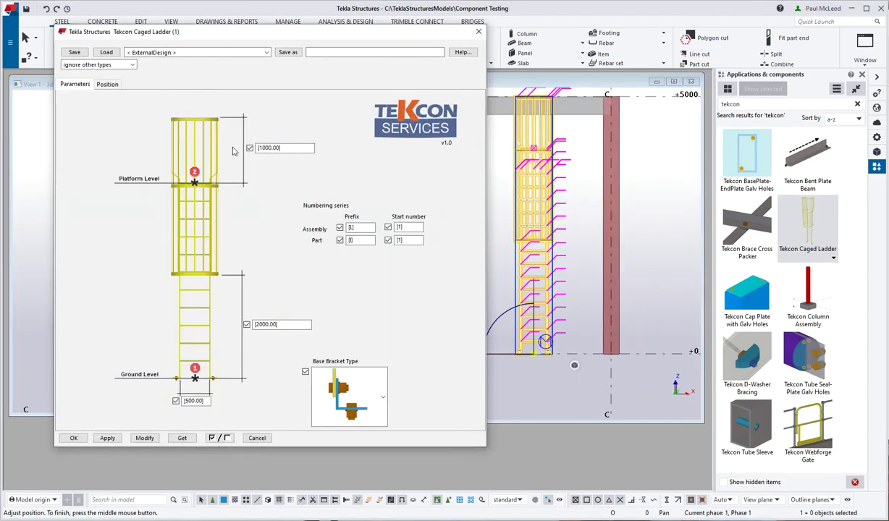
drag(291, 147, 249, 142)
text(1500)
click(144, 438)
scroll(567, 166, down, 1)
middle_drag(566, 166, 578, 219)
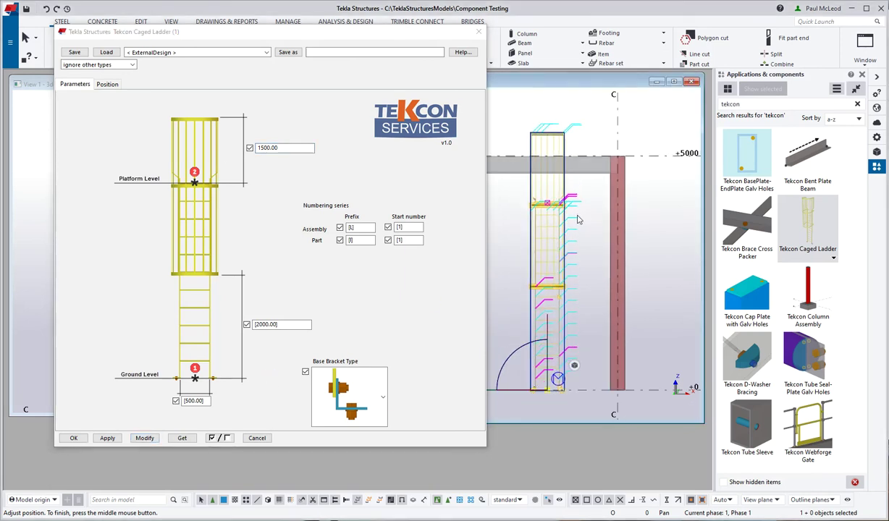
Set the cage's starting height above ground level to 1500 mm, apply it, check the hoops and close the settings.
double_click(286, 325)
text(1)
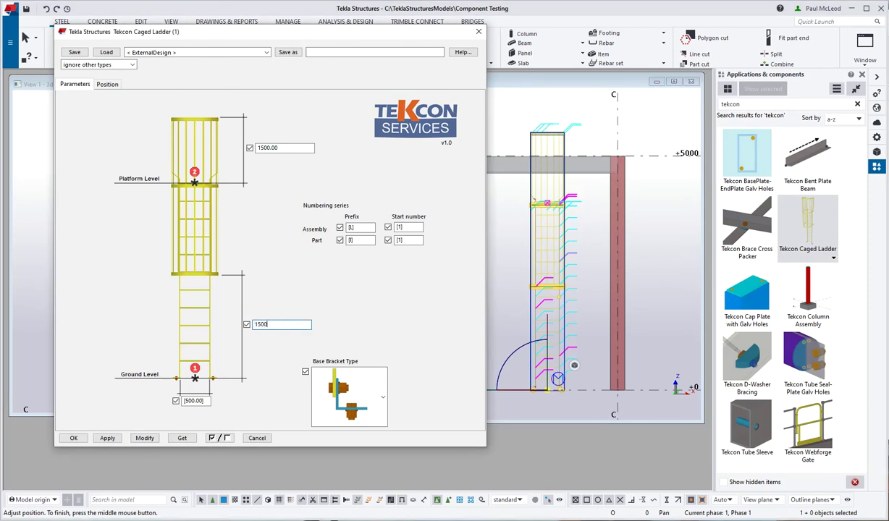
text(500)
click(145, 438)
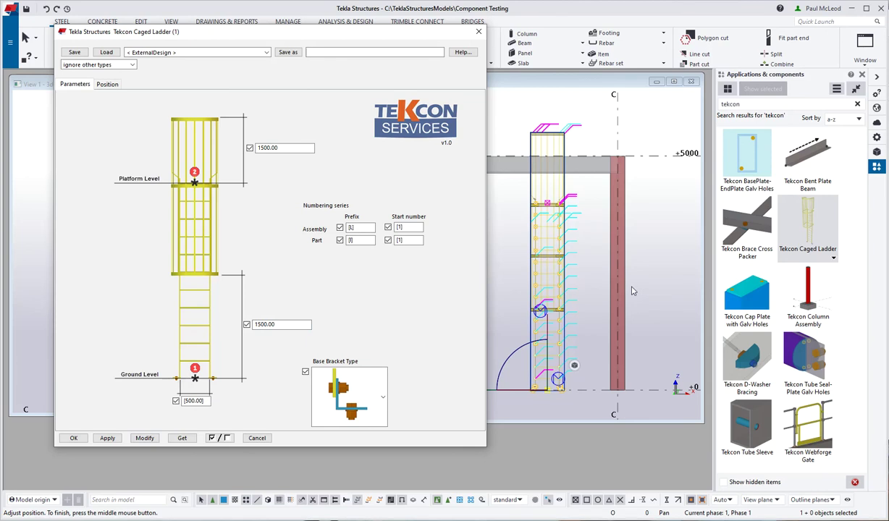
scroll(558, 261, up, 2)
middle_drag(558, 261, 592, 256)
scroll(568, 245, up, 1)
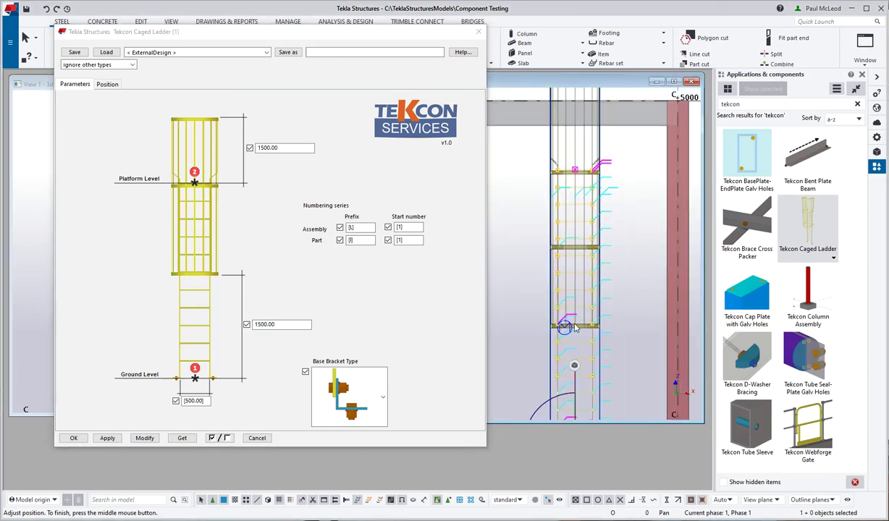
middle_drag(584, 340, 574, 359)
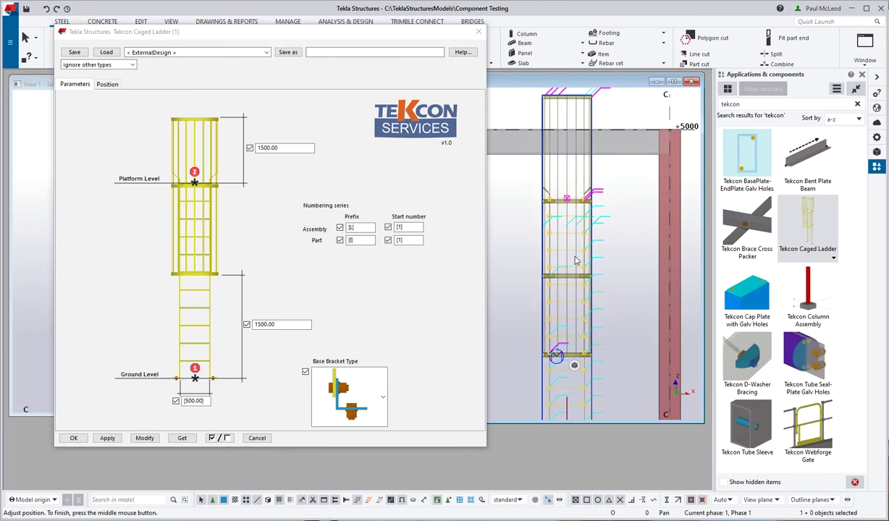
scroll(575, 261, down, 5)
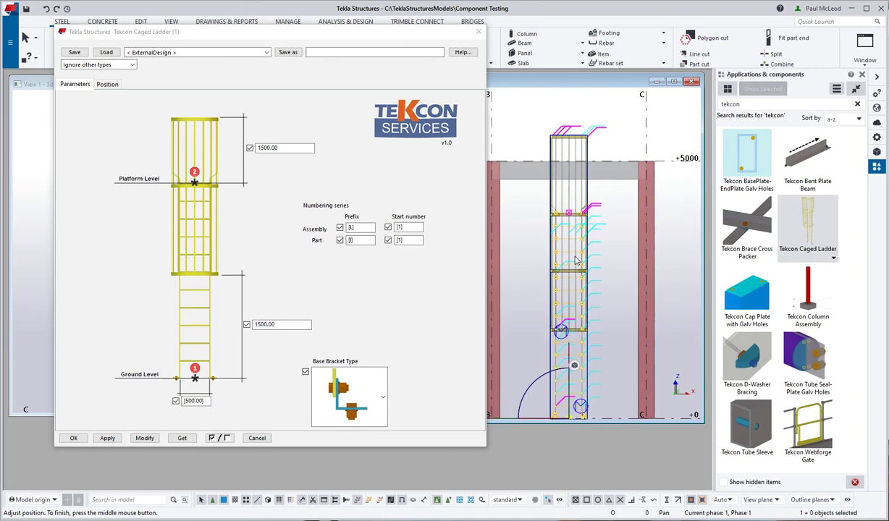
click(480, 33)
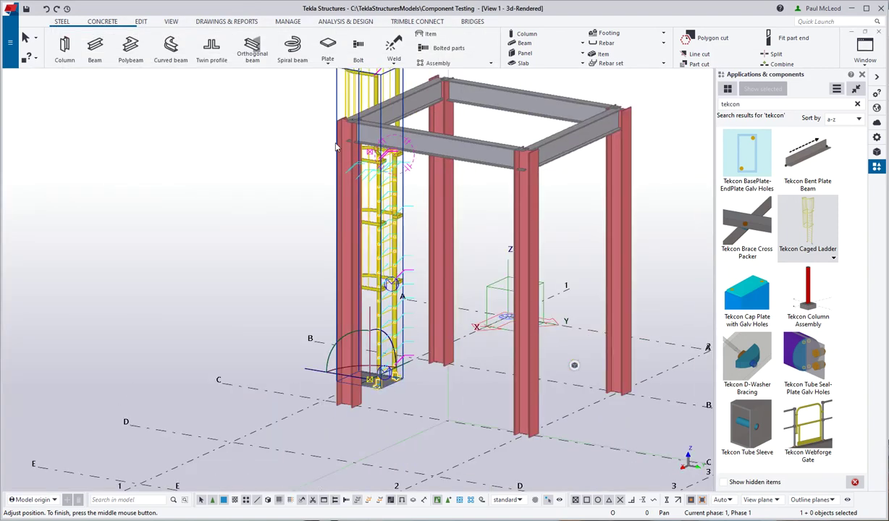
Explode the caged ladder component into individual parts from the 3D view.
ctrl+middle_drag(356, 154, 486, 230)
middle_drag(334, 86, 357, 191)
scroll(439, 190, up, 4)
click(438, 191)
scroll(439, 191, down, 3)
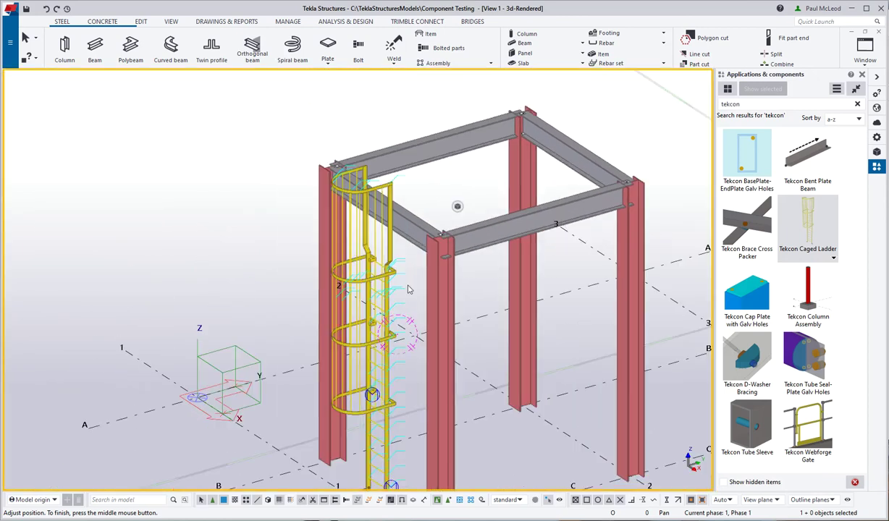
middle_click(408, 288)
right_click(392, 268)
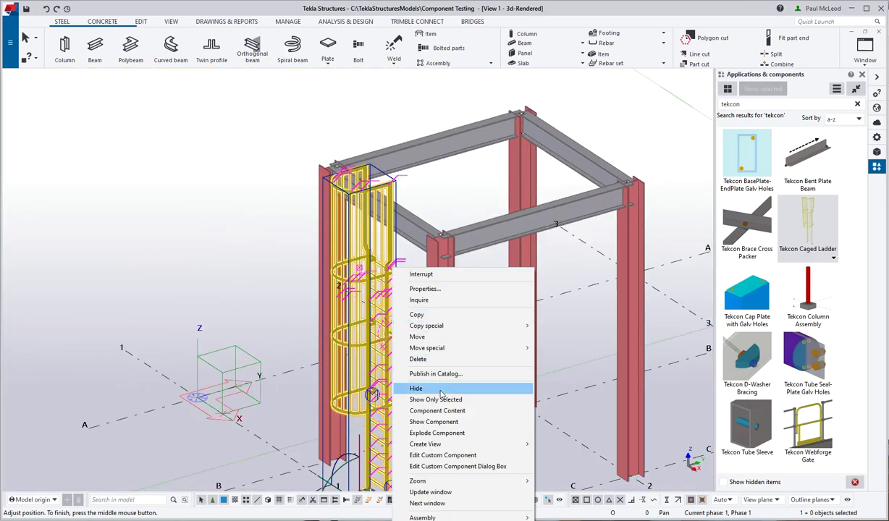
click(440, 435)
Refresh the 3D view to clear the leftover construction planes and select the middle cage hoop as a separate part.
middle_drag(403, 364, 418, 299)
scroll(376, 257, up, 2)
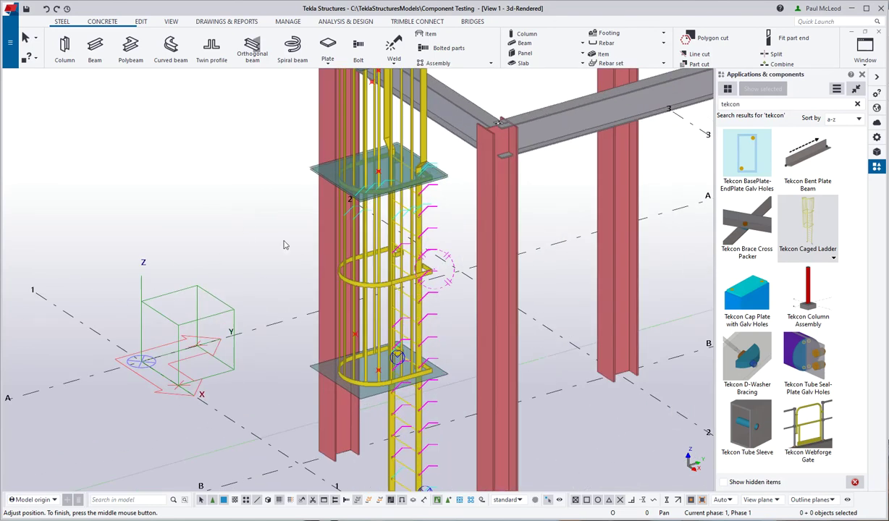
right_click(247, 202)
click(277, 260)
scroll(375, 288, up, 4)
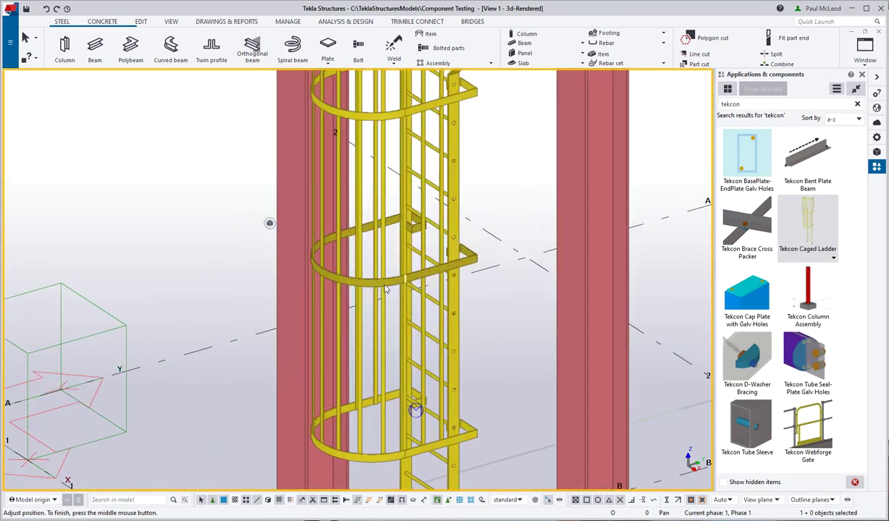
click(386, 286)
scroll(400, 278, up, 3)
scroll(410, 263, down, 6)
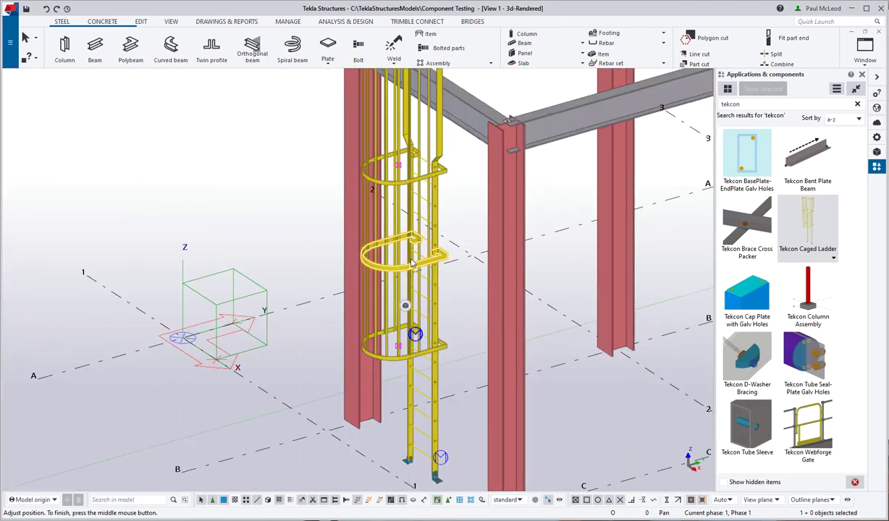
ctrl+middle_drag(410, 263, 489, 247)
scroll(477, 253, down, 5)
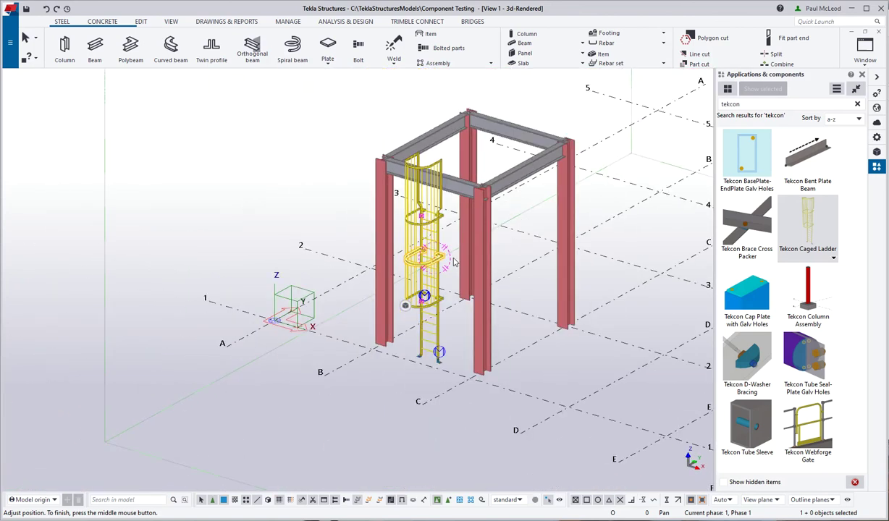